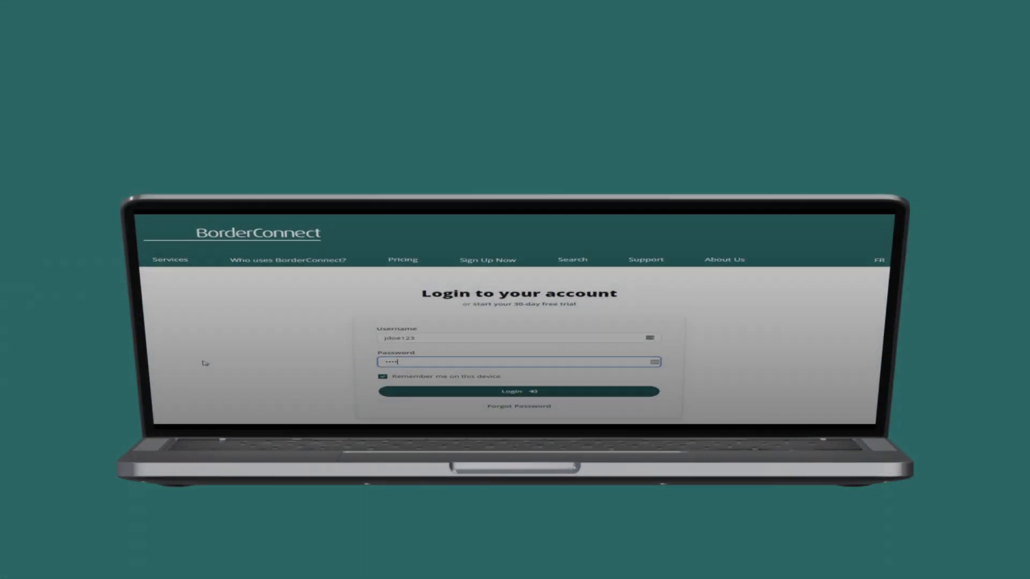
Enter the account password and log in to BorderConnect
text(••••)
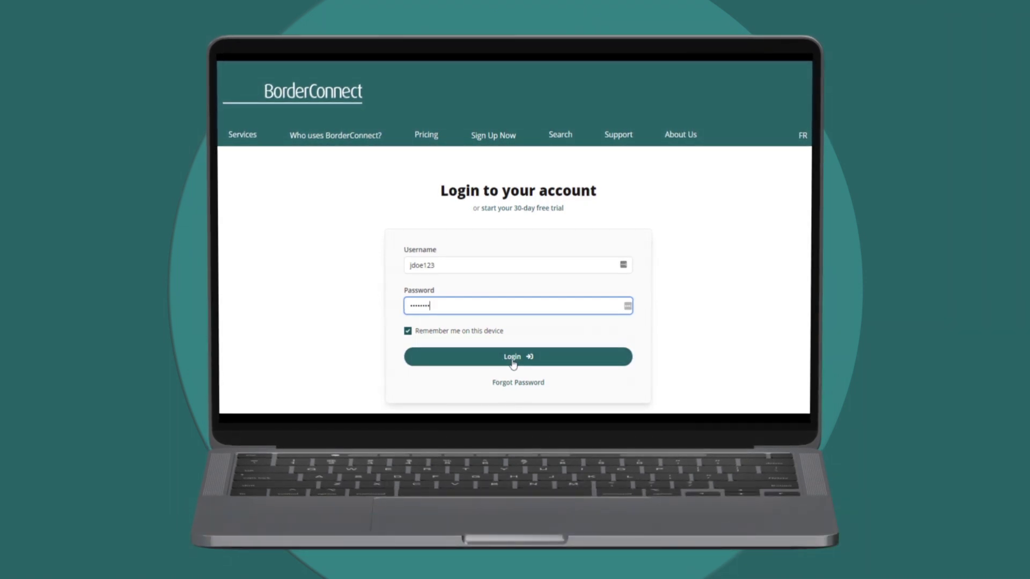
click(513, 357)
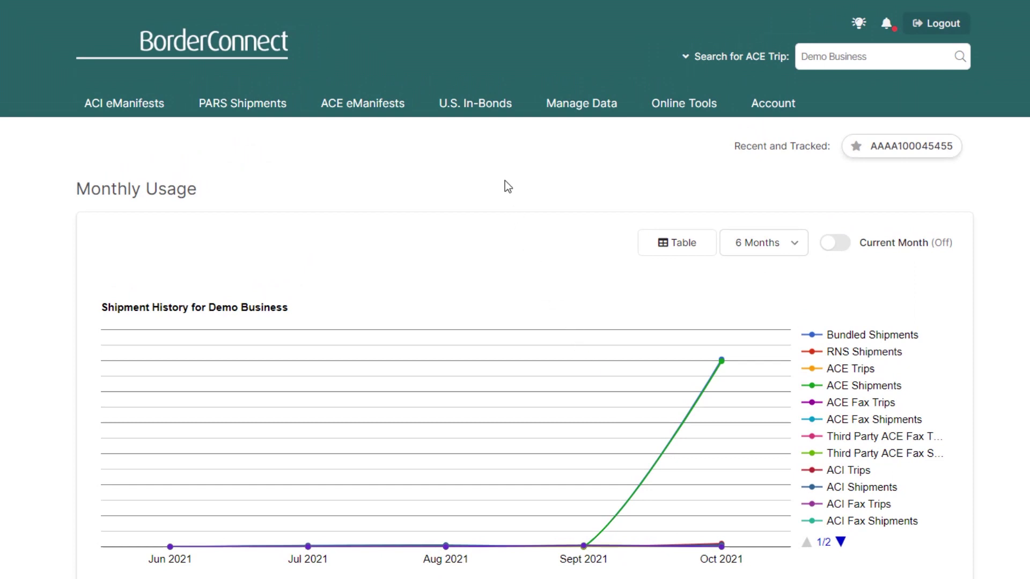
Go to U.S. In-Bonds > In-Bond Dashboard and scroll through the in-bond list
click(480, 107)
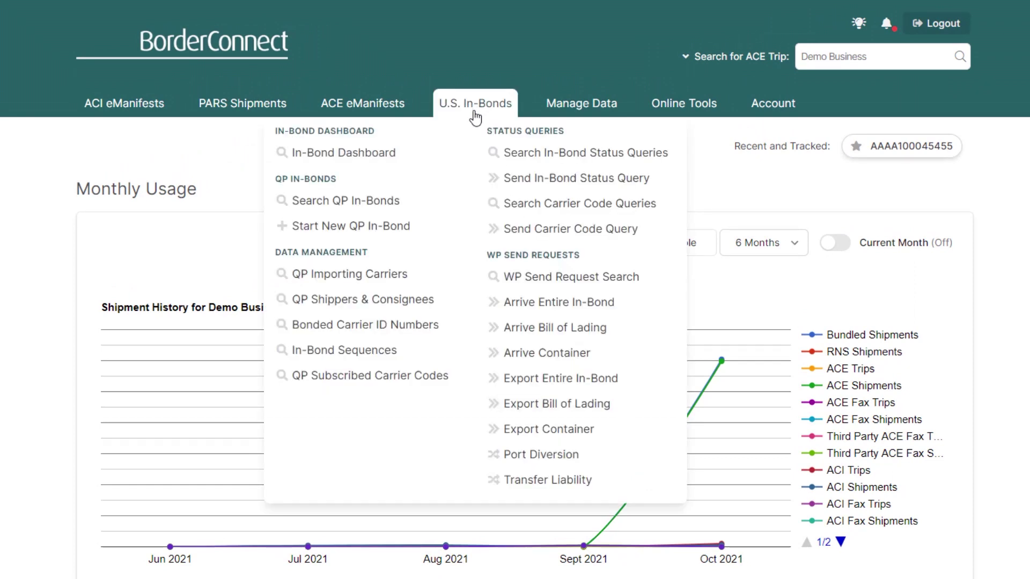
click(351, 155)
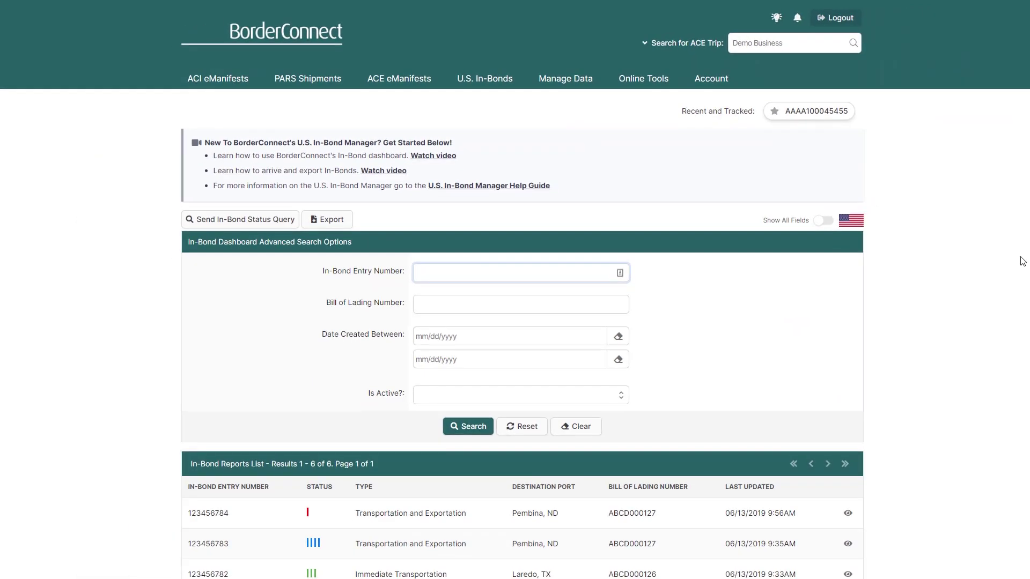
scroll(515, 322, down, 3)
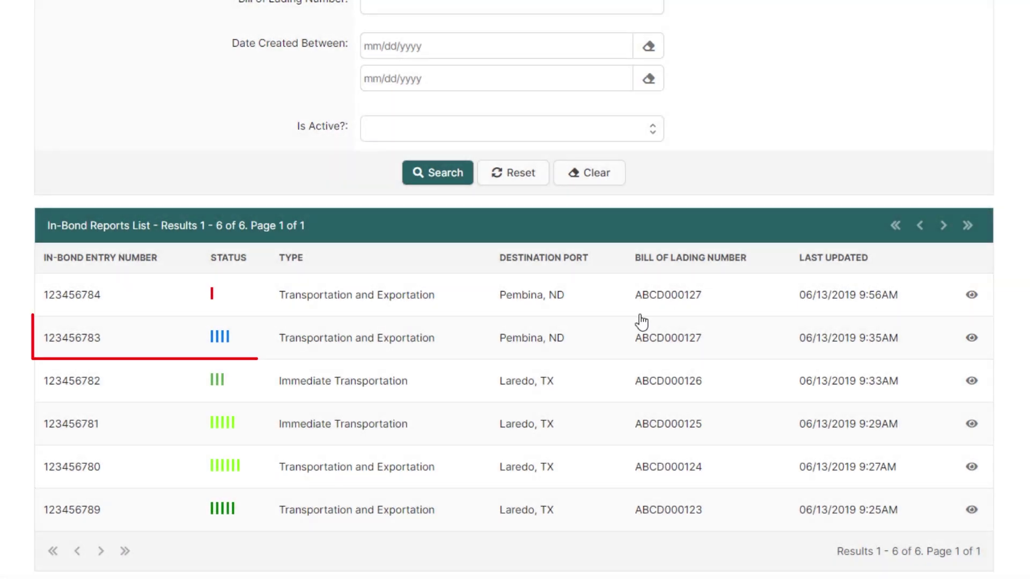
click(380, 339)
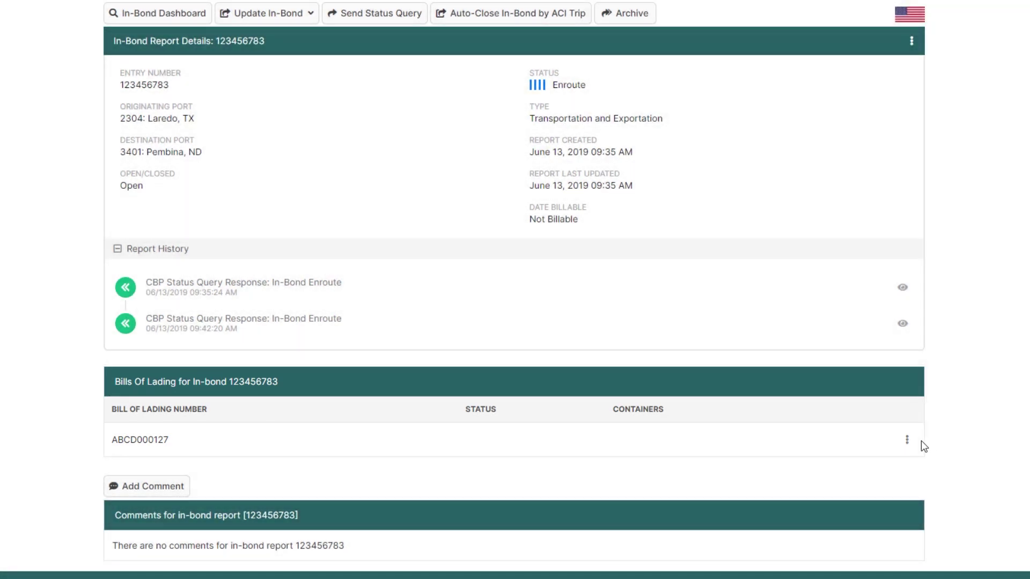
click(907, 440)
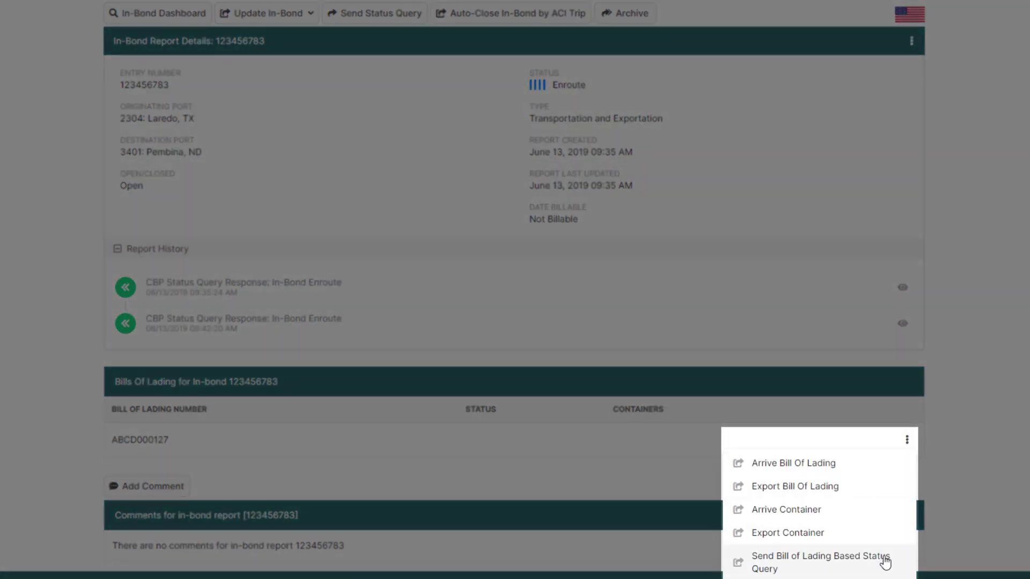
click(886, 560)
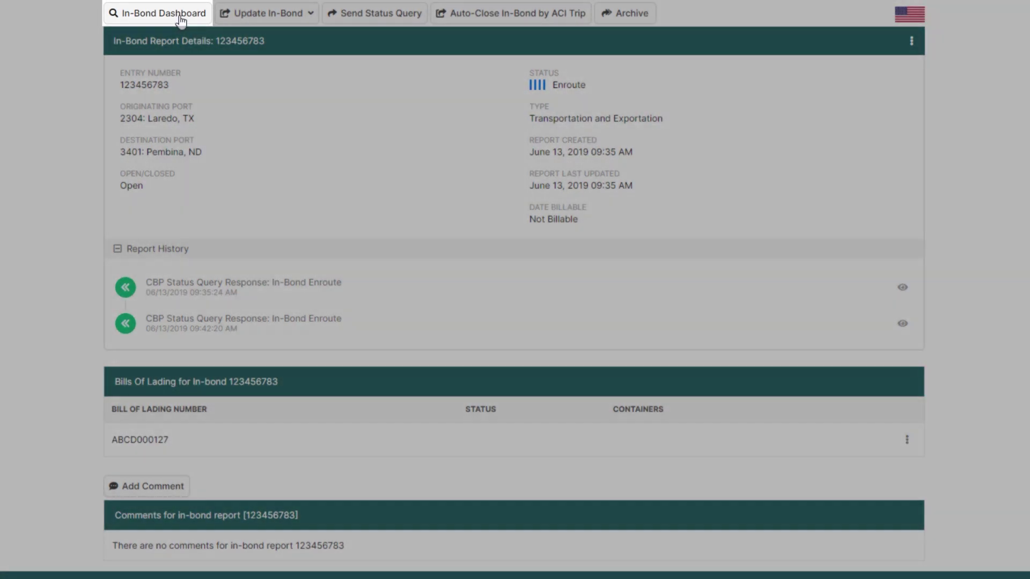
Send CBP an in-bond status query for entry 123456783
click(181, 21)
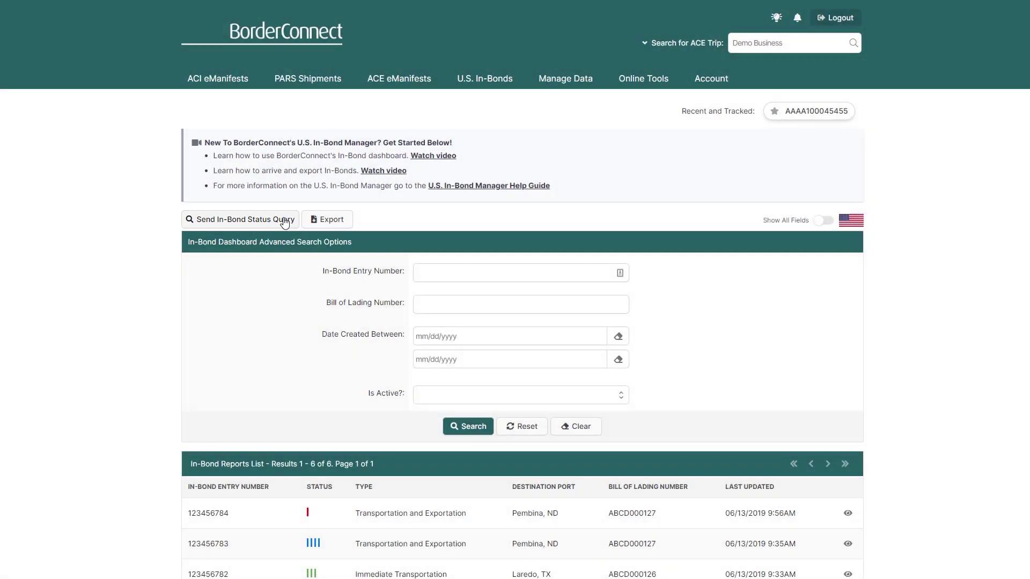
click(285, 223)
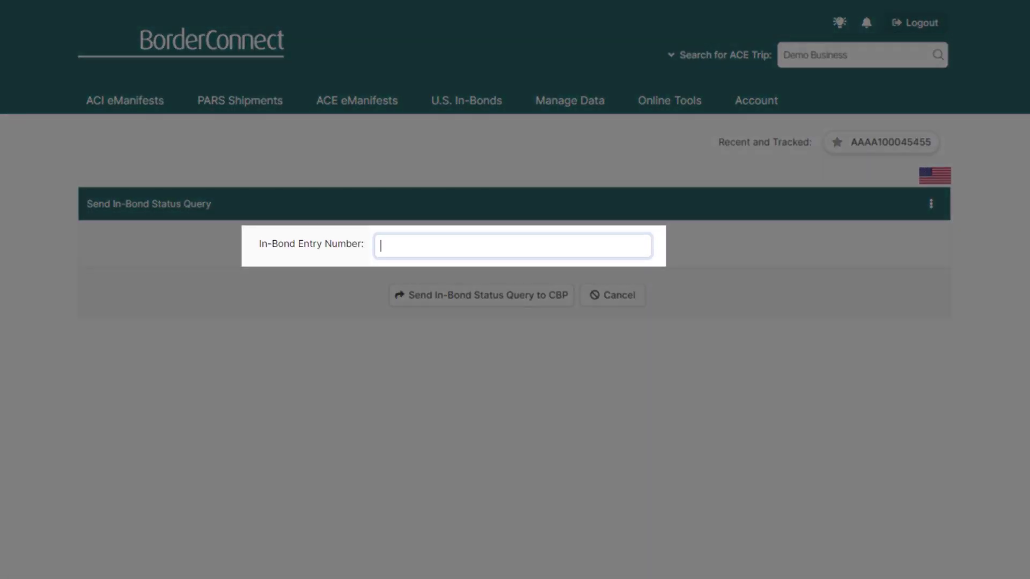
text(123456)
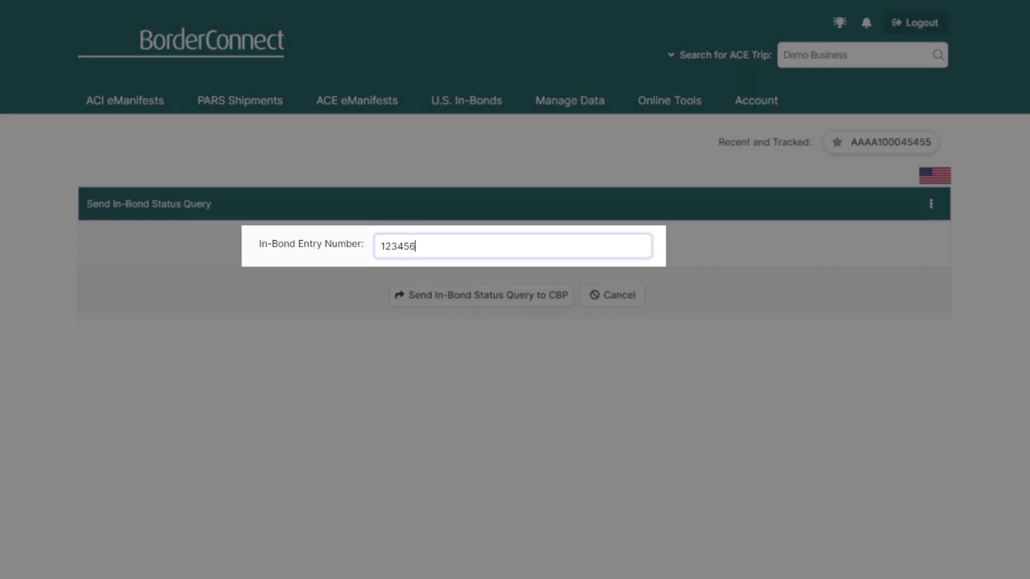
text(783)
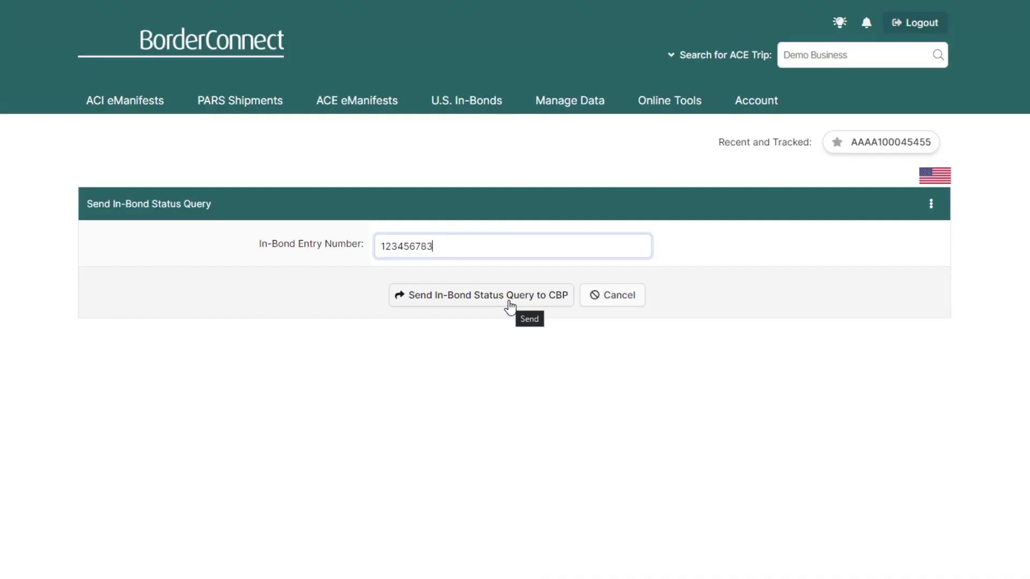
click(510, 303)
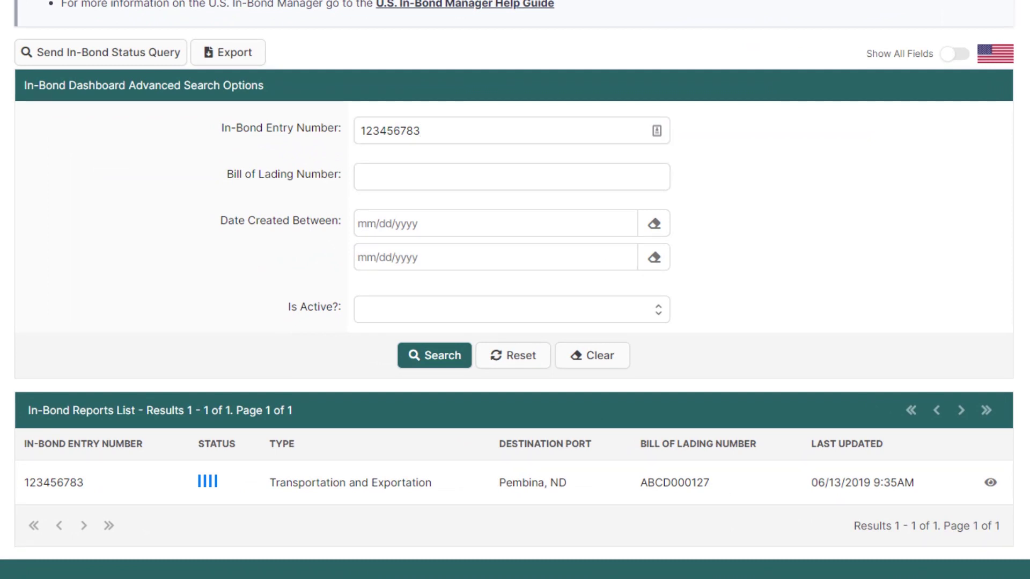
Open the In-Bond Report Details for 123456783 from the results list
click(420, 131)
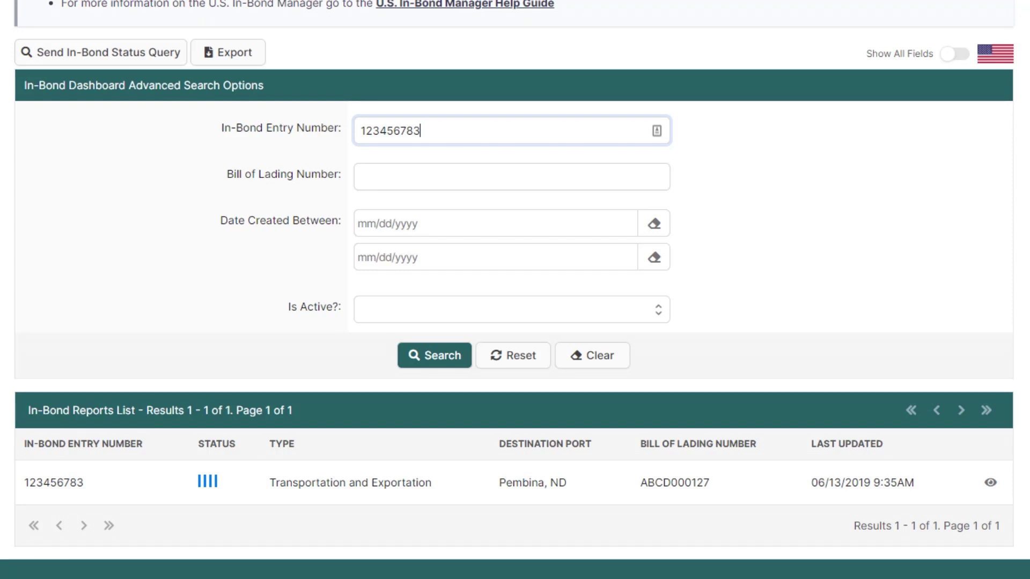
click(474, 498)
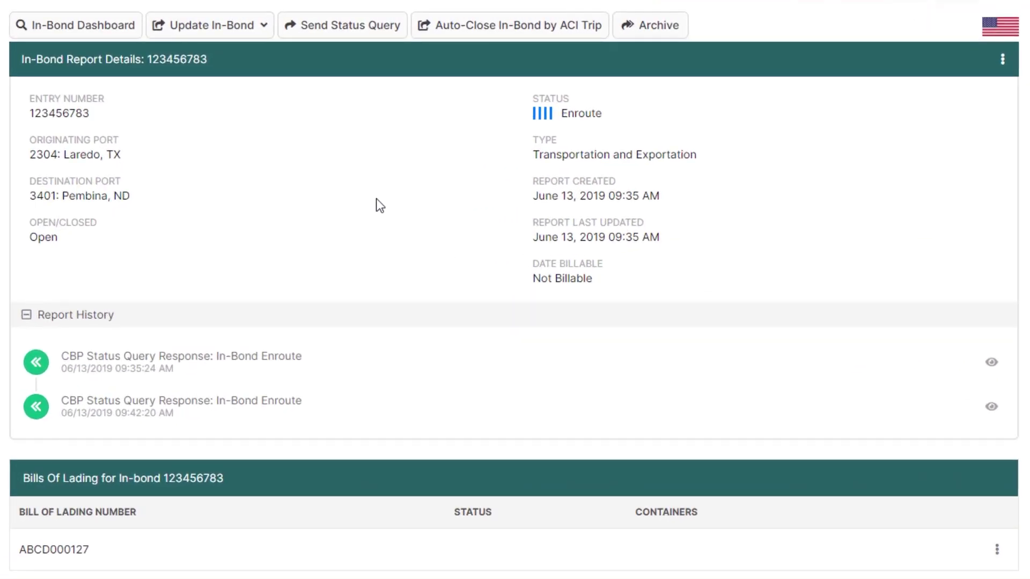
Arrive the entire in-bond at FIRMS H261 Border Station at 1:00 PM and send it
click(298, 21)
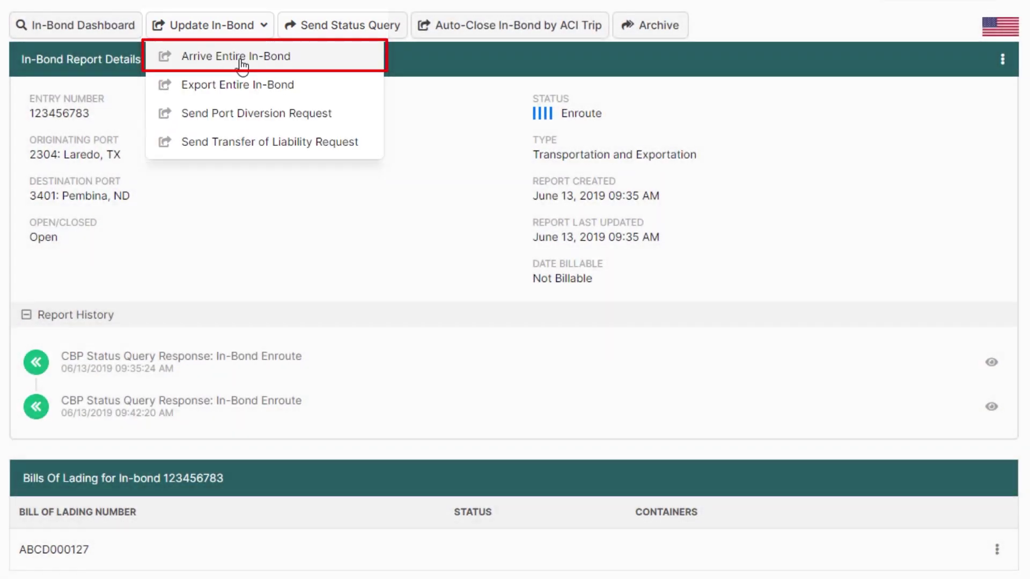
click(241, 59)
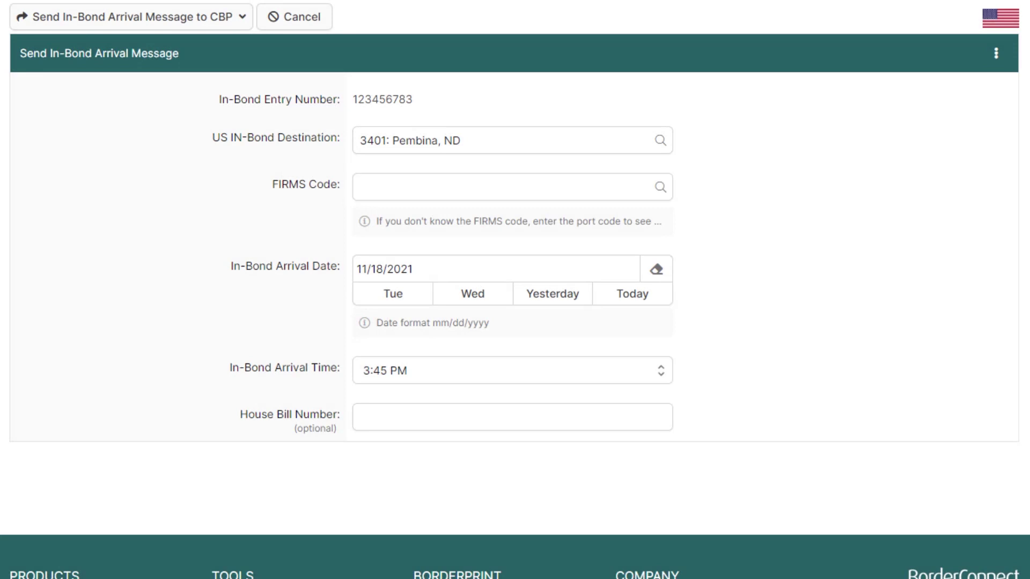
click(458, 191)
text(h261)
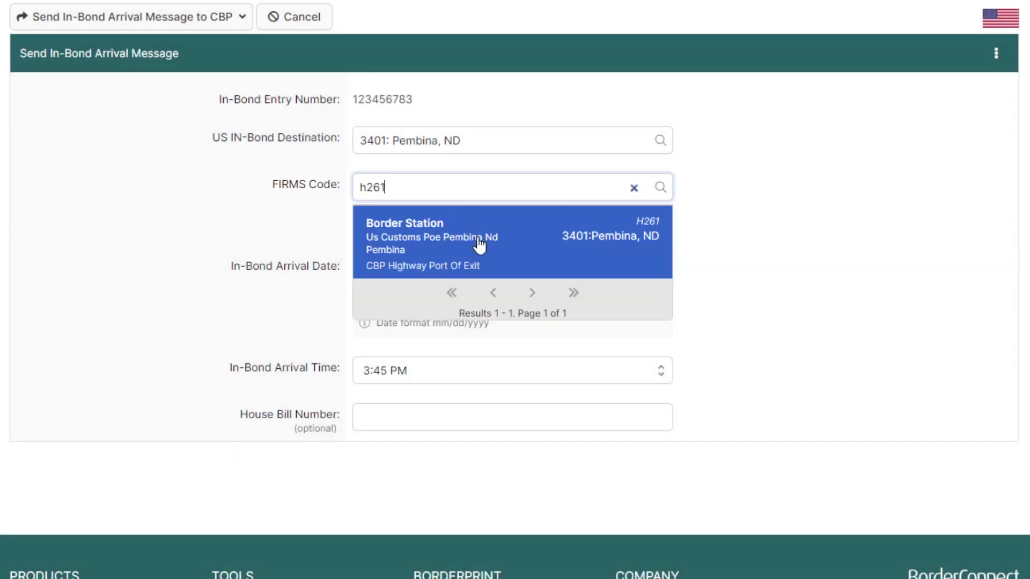
click(479, 245)
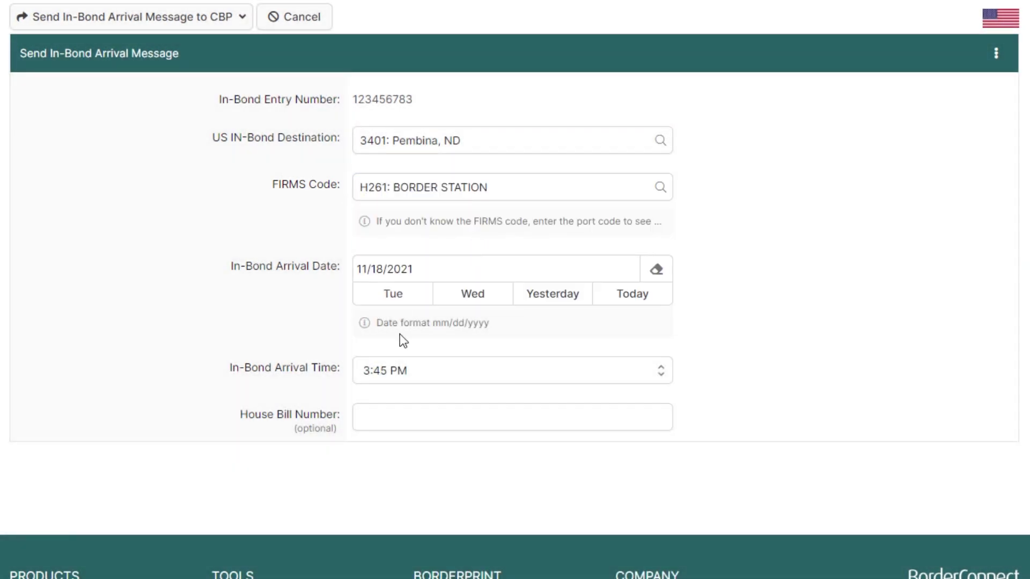
click(407, 375)
scroll(433, 310, up, 5)
click(419, 258)
click(106, 19)
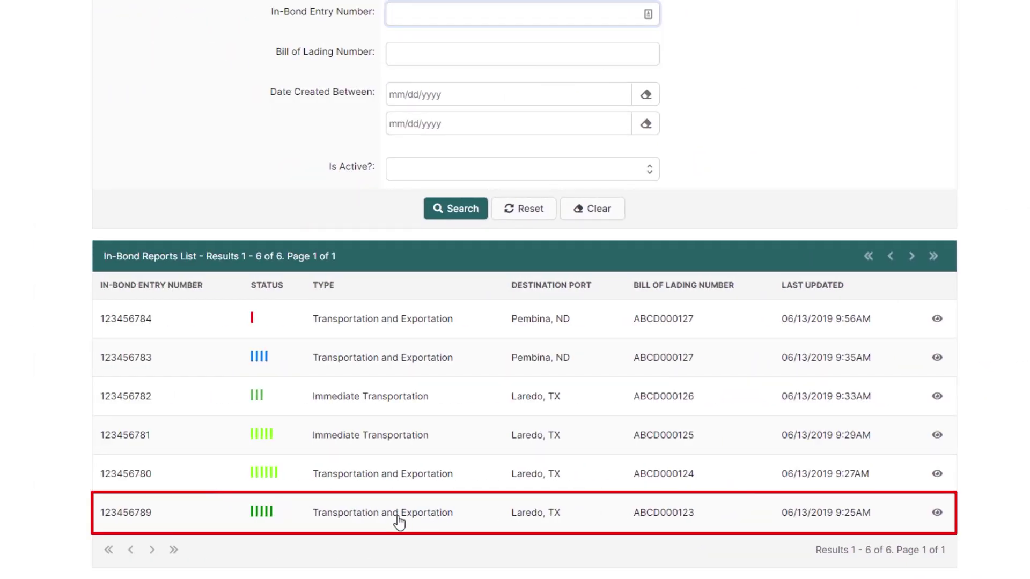
Open in-bond 123456789 and start an Export Entire In-Bond message
click(397, 521)
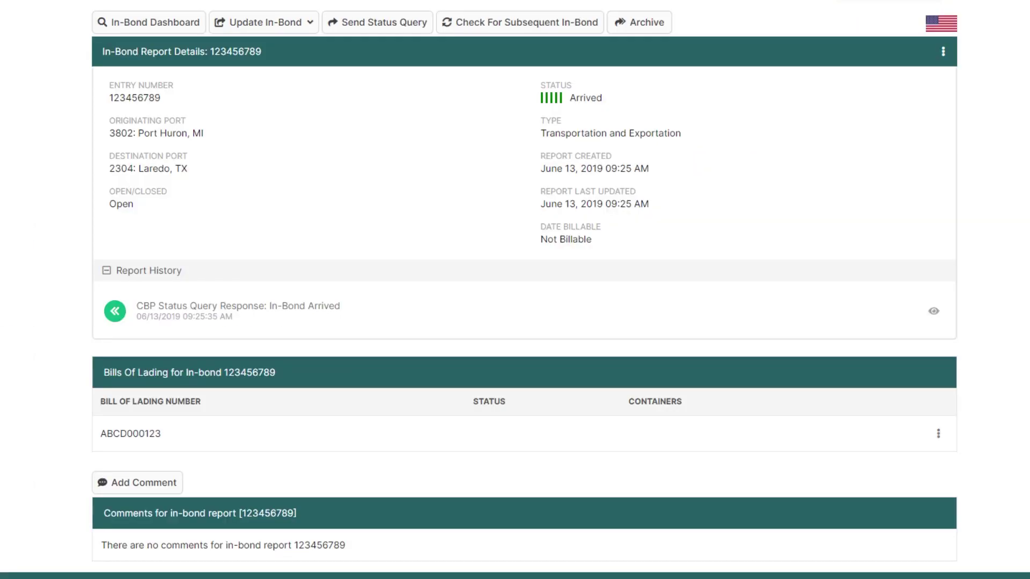
click(264, 24)
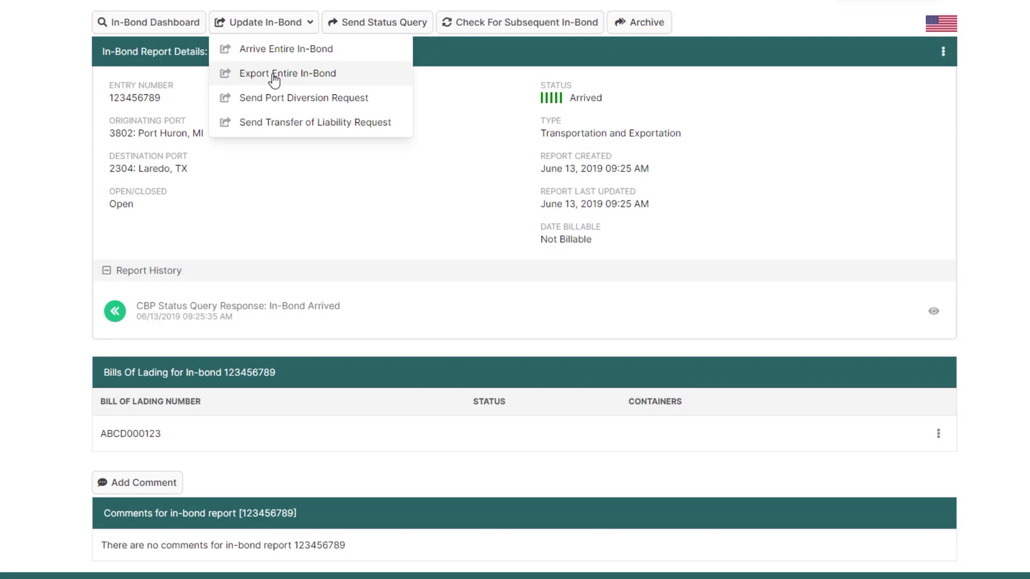
click(274, 75)
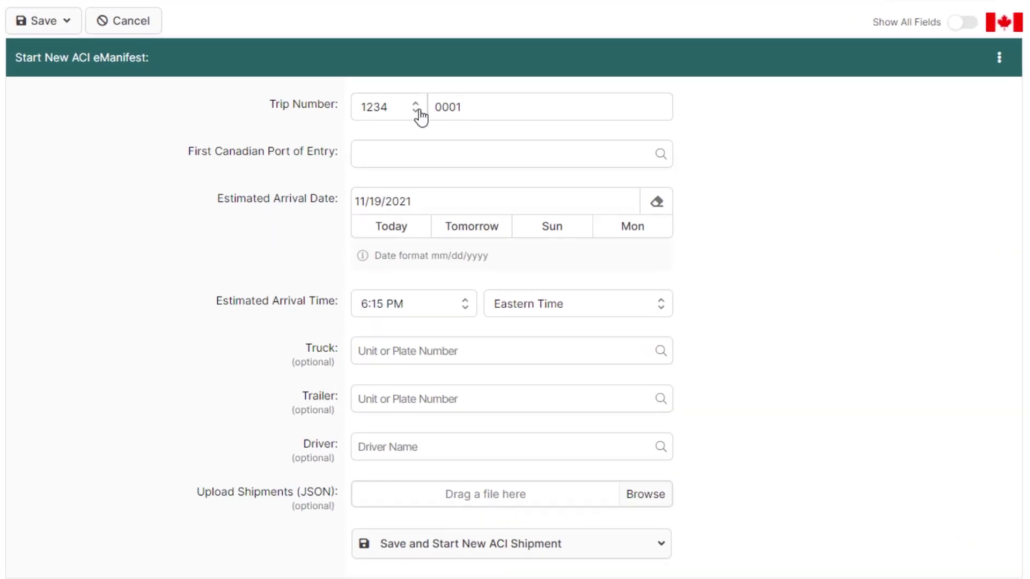
Give the eManifest trip number 1234CRN3235356, first port 0502 Emerson and truck 009823
click(471, 115)
key(BackSpace)
key(BackSpace)
key(BackSpace)
key(BackSpace)
text(CRN3235356)
key(Tab)
text(emerson)
key(Tab)
key(Tab)
key(Tab)
key(Tab)
click(410, 207)
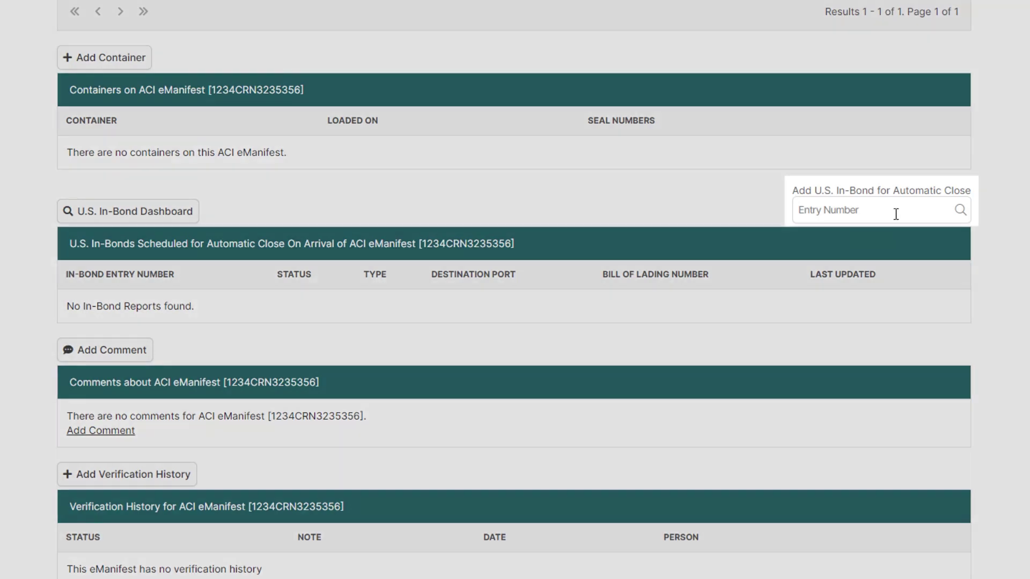
Search '1234' and pick in-bond 123456783 for automatic close on the trip
click(892, 209)
text(1234)
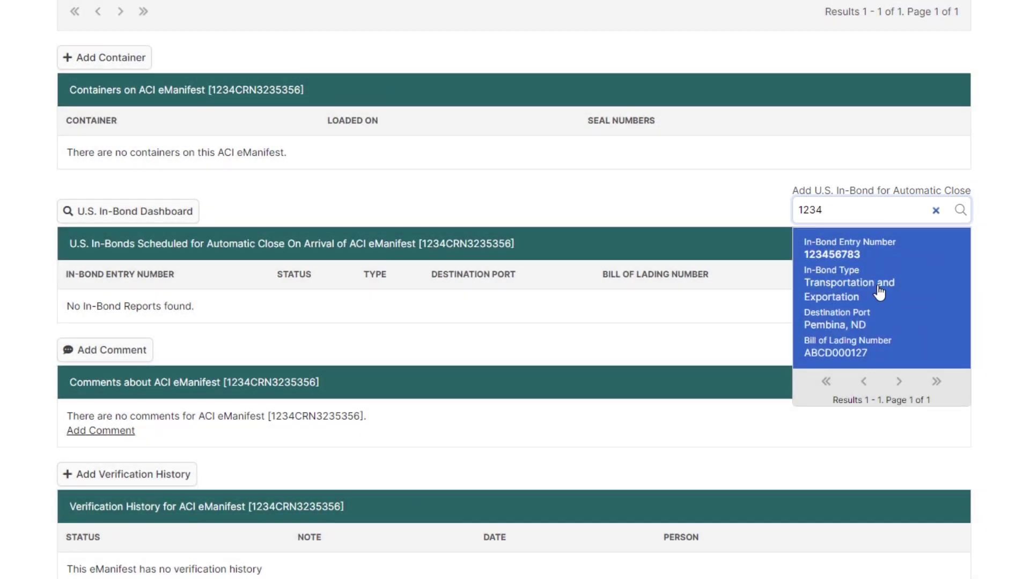
click(880, 292)
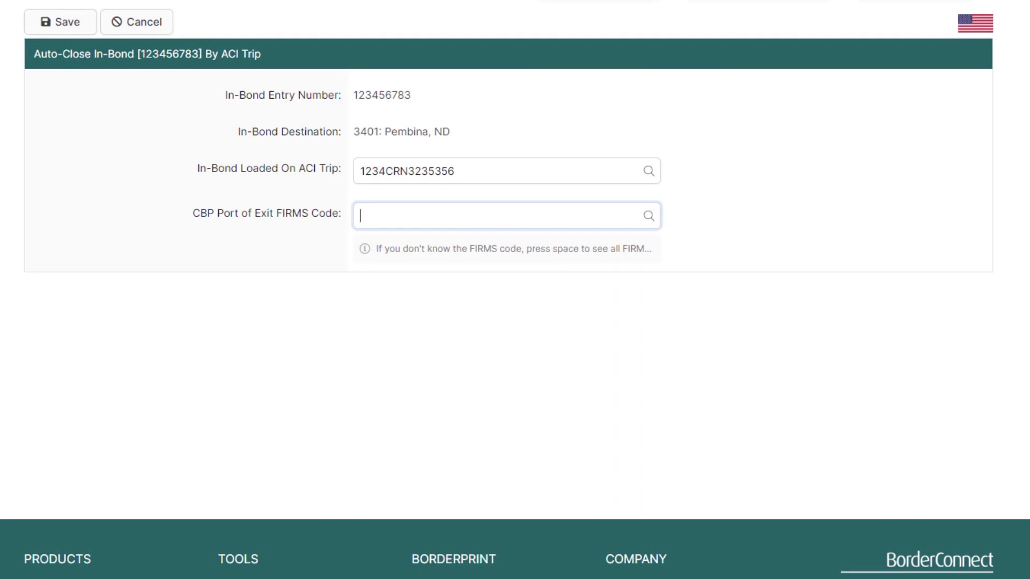
Set the CBP port of exit FIRMS code to H261 Border Station
text(h)
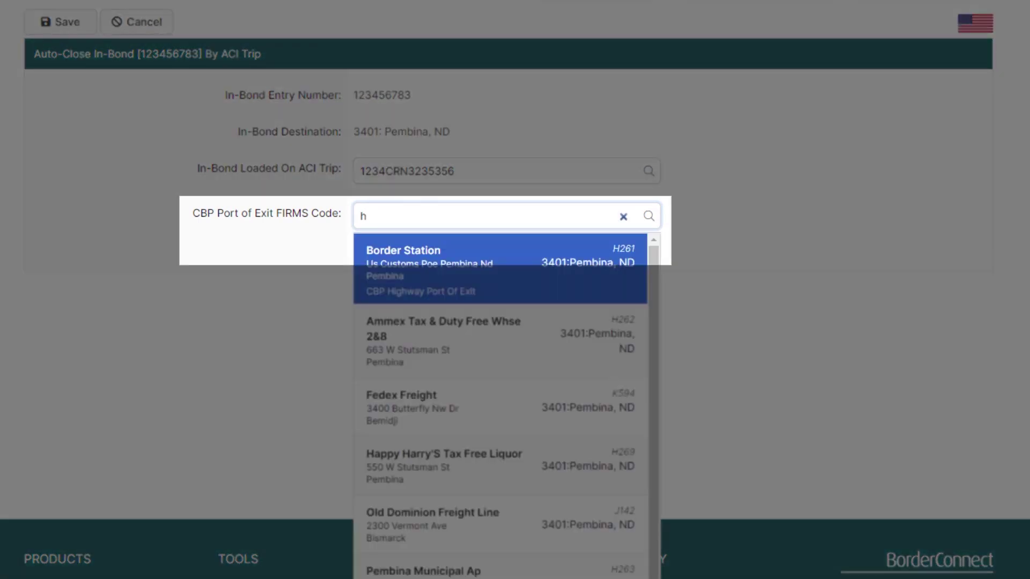
text(261)
click(506, 290)
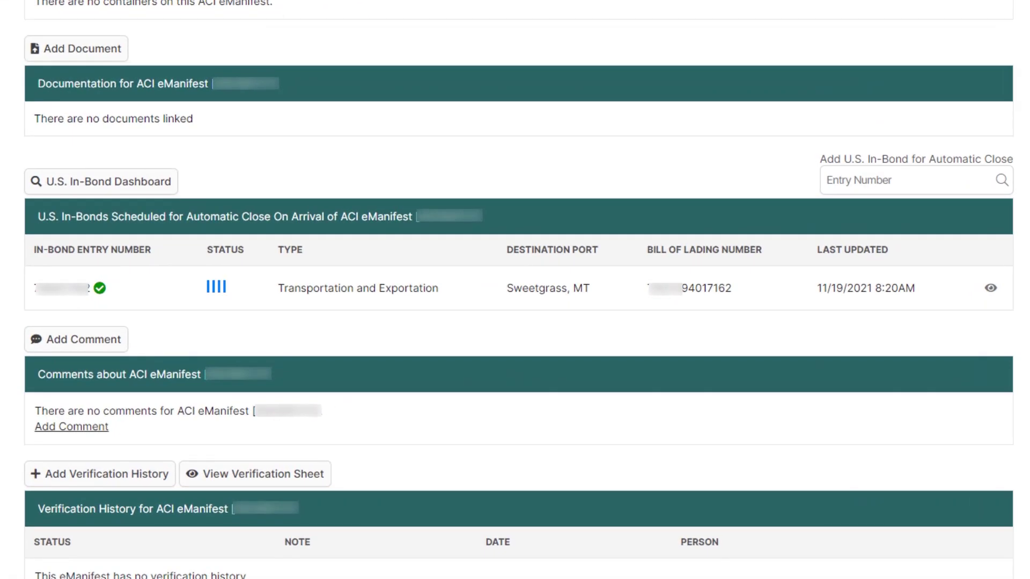